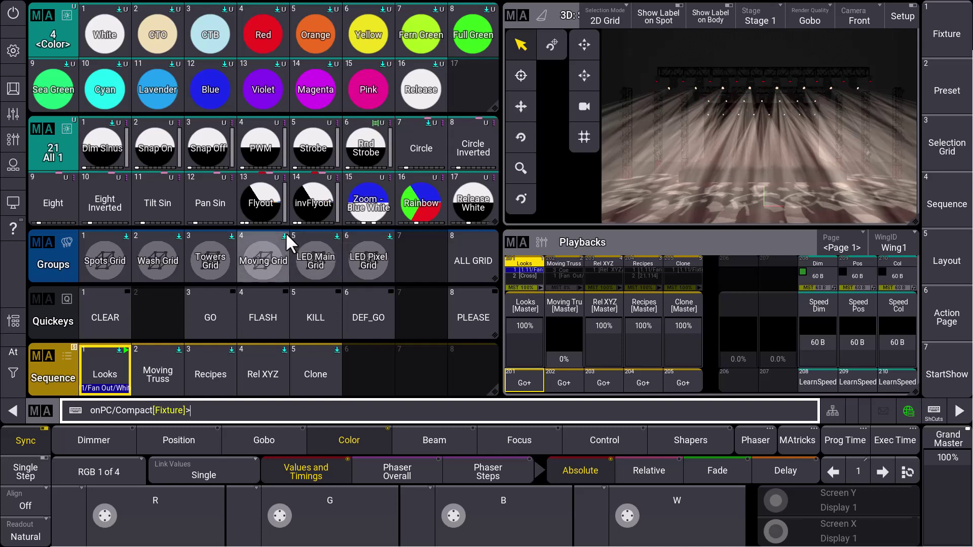
# Select the Spots Grid group and build a three-step colour phaser: Red, Full Green, Blue.
pyautogui.click(274, 214)
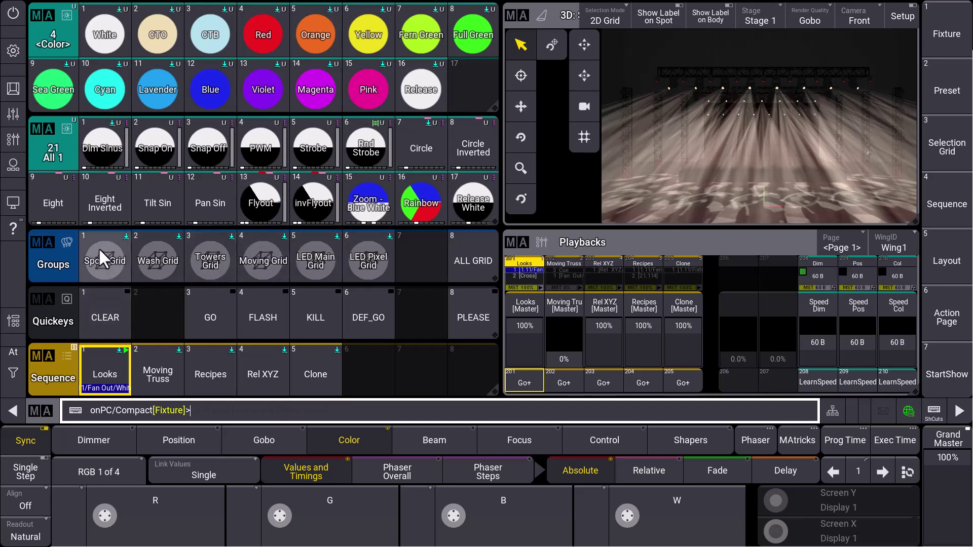
pyautogui.click(107, 264)
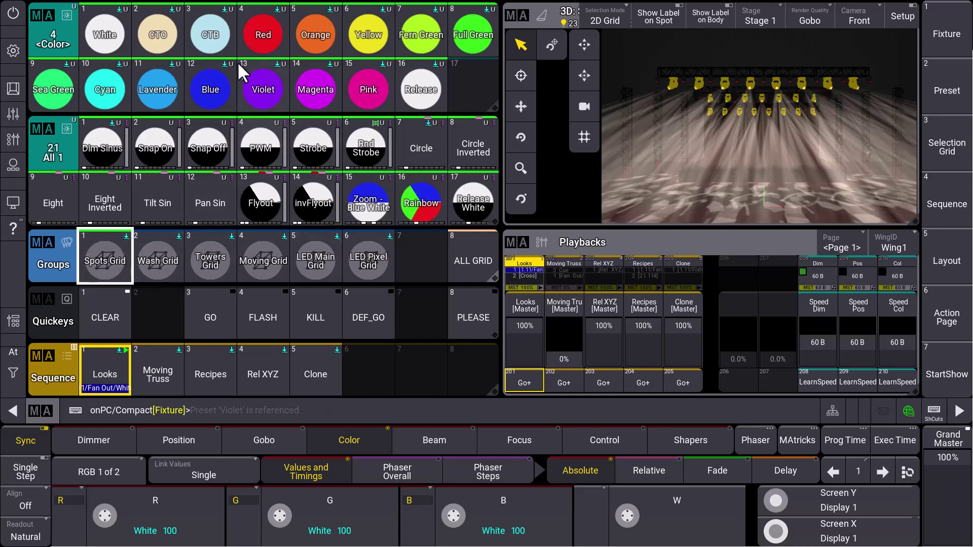
pyautogui.click(252, 31)
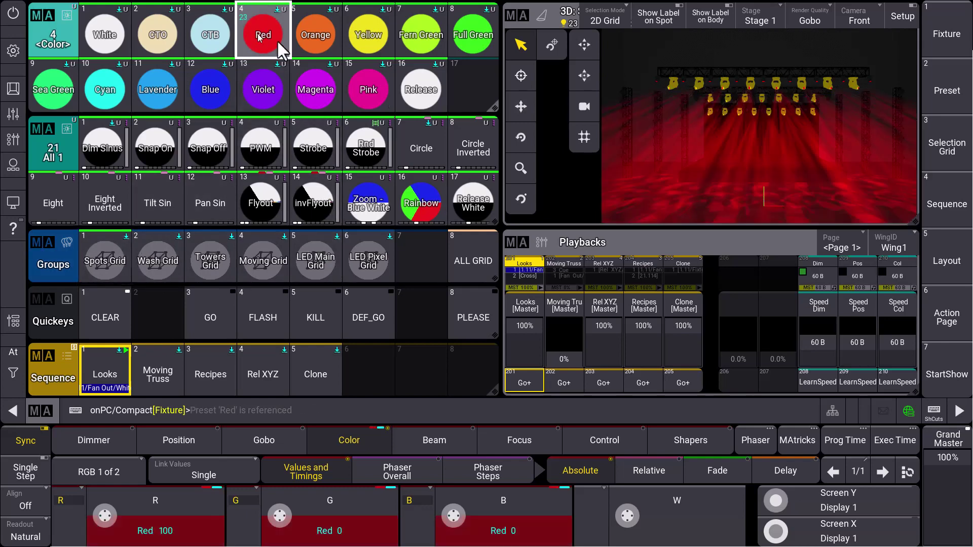
pyautogui.click(888, 469)
pyautogui.click(485, 32)
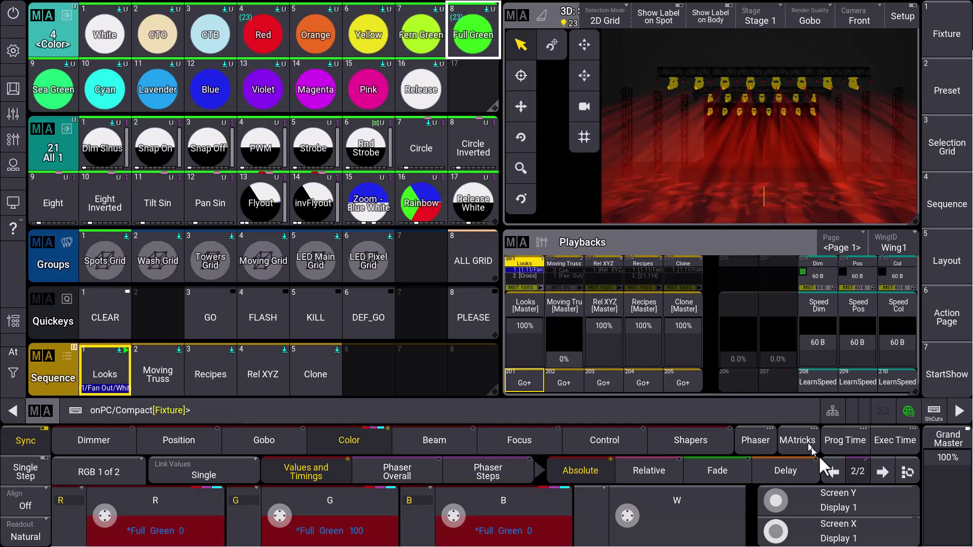
pyautogui.click(884, 469)
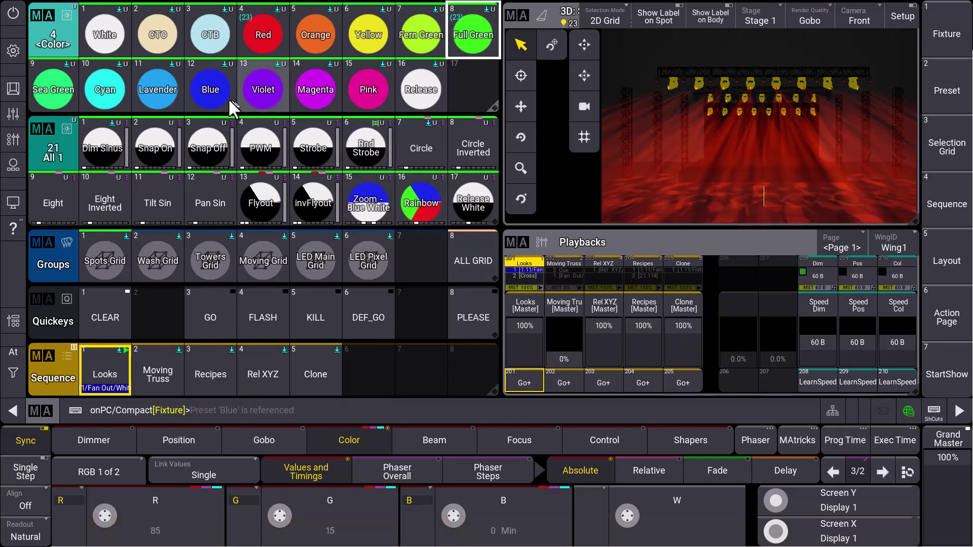
pyautogui.click(209, 91)
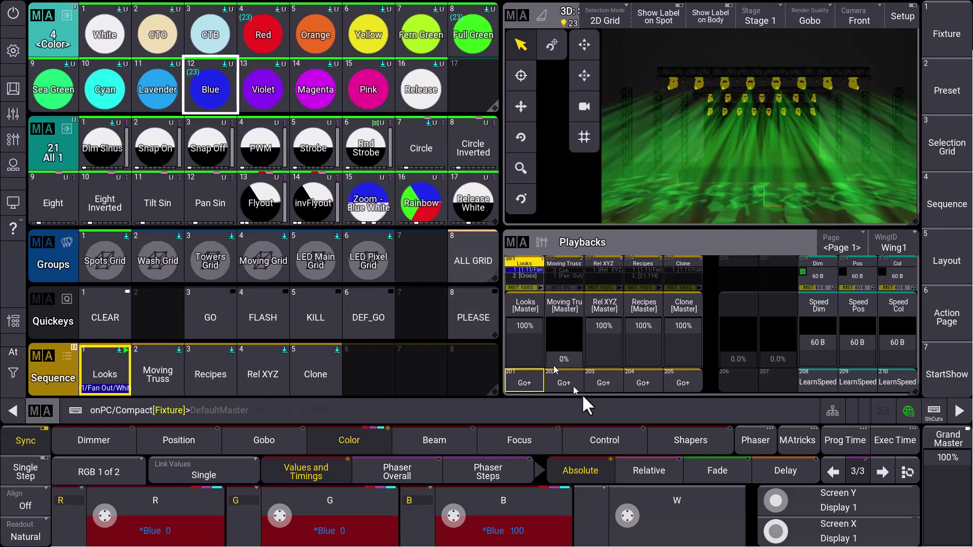
# In the MAtricks settings, set Phase To Y to 270° so the phase runs 0–270°.
pyautogui.click(799, 444)
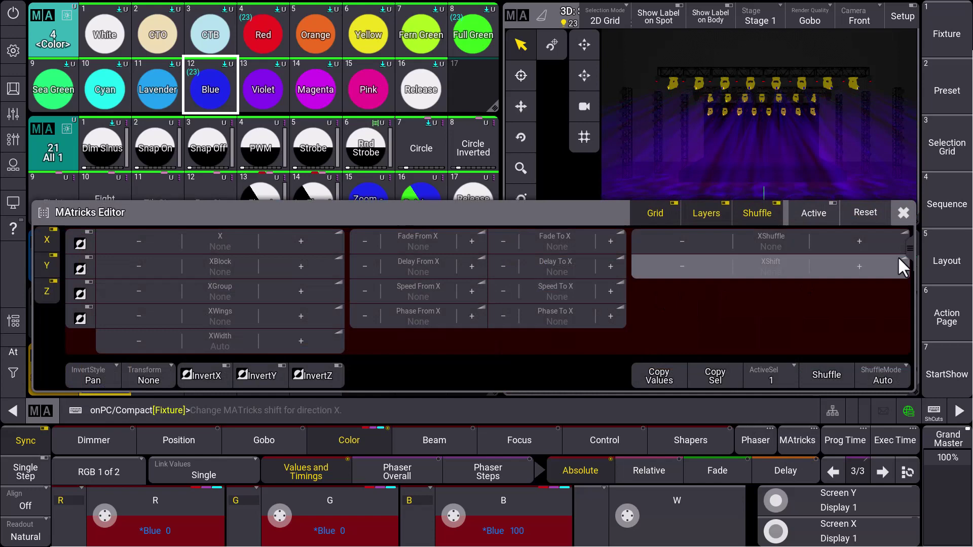
pyautogui.moveTo(910, 247); pyautogui.dragTo(913, 287)
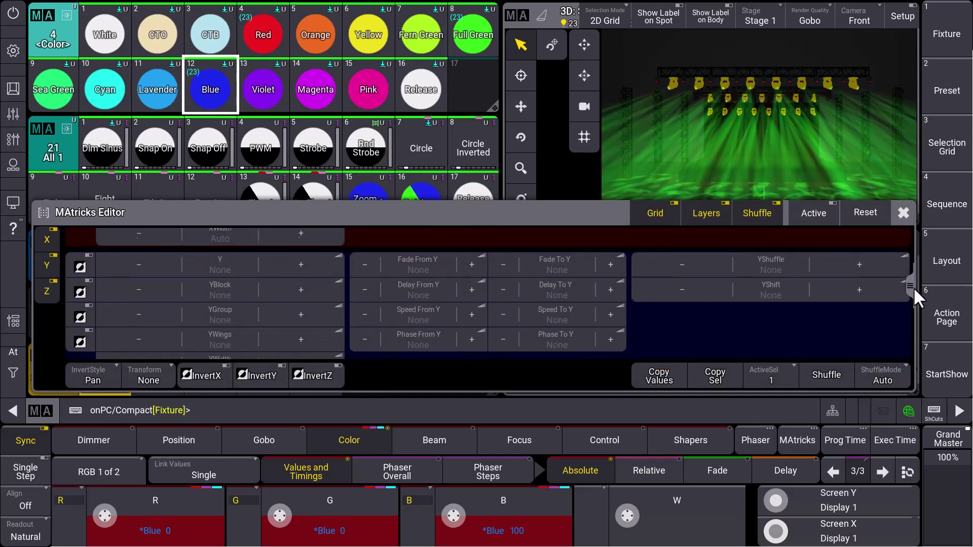
pyautogui.click(565, 333)
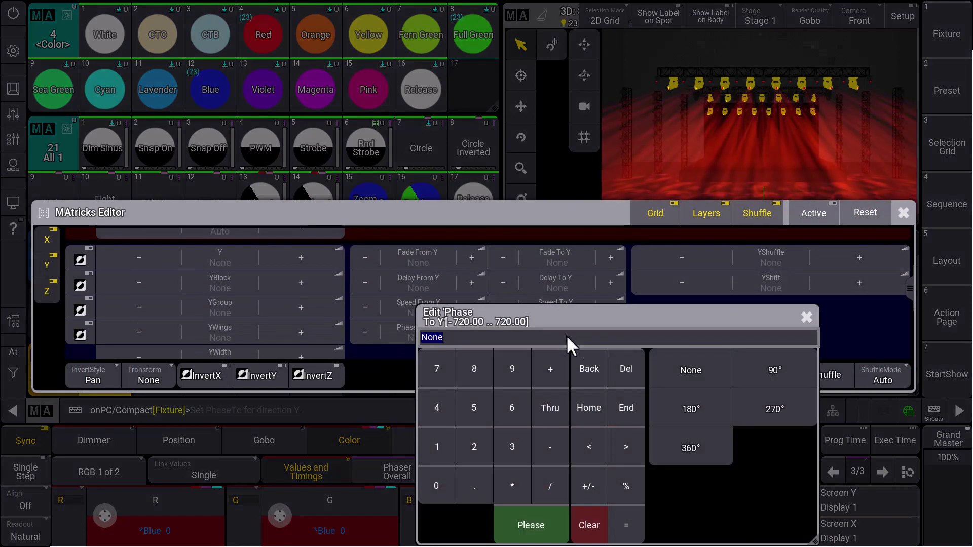
pyautogui.click(763, 405)
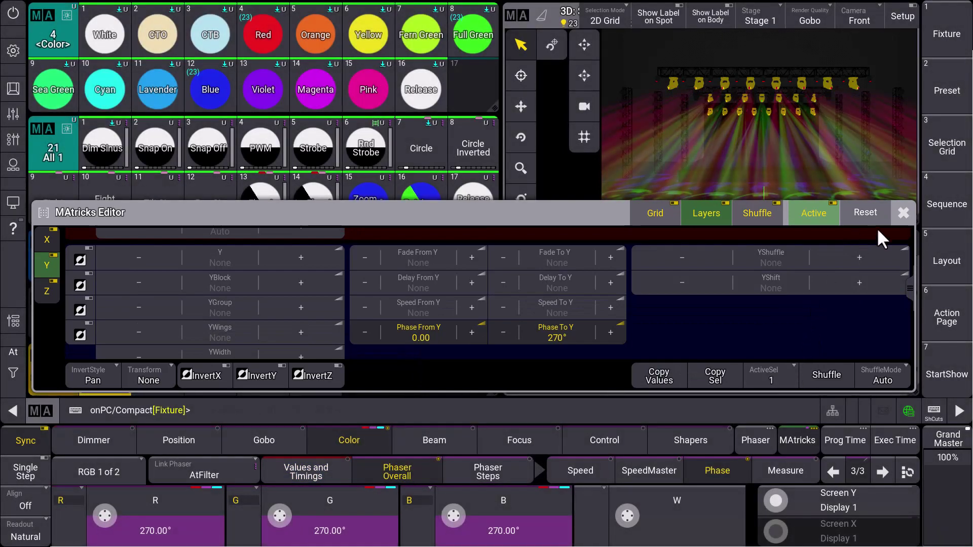
pyautogui.click(899, 213)
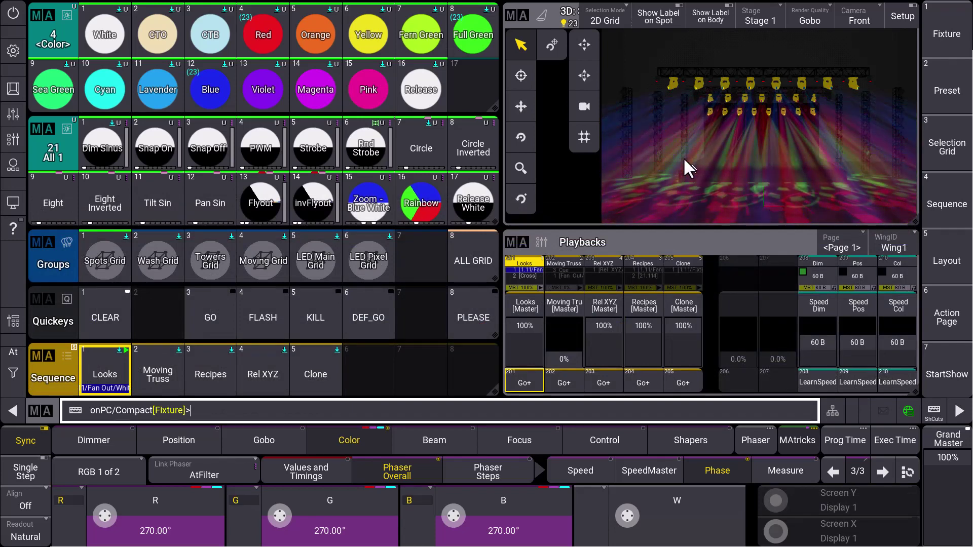
# Show the Phaser Overall SpeedMaster layer and open the ColorRGB_R speed master editor.
pyautogui.click(411, 124)
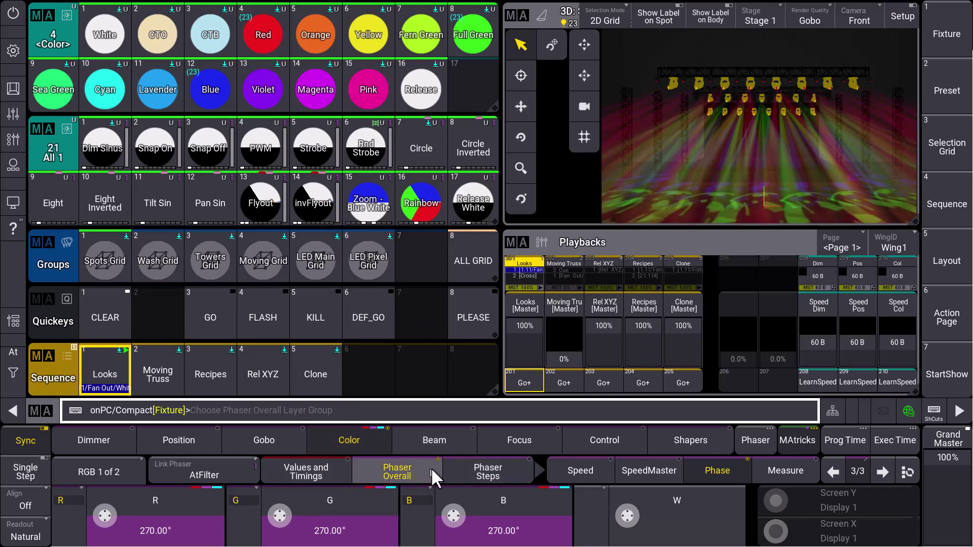
pyautogui.click(651, 471)
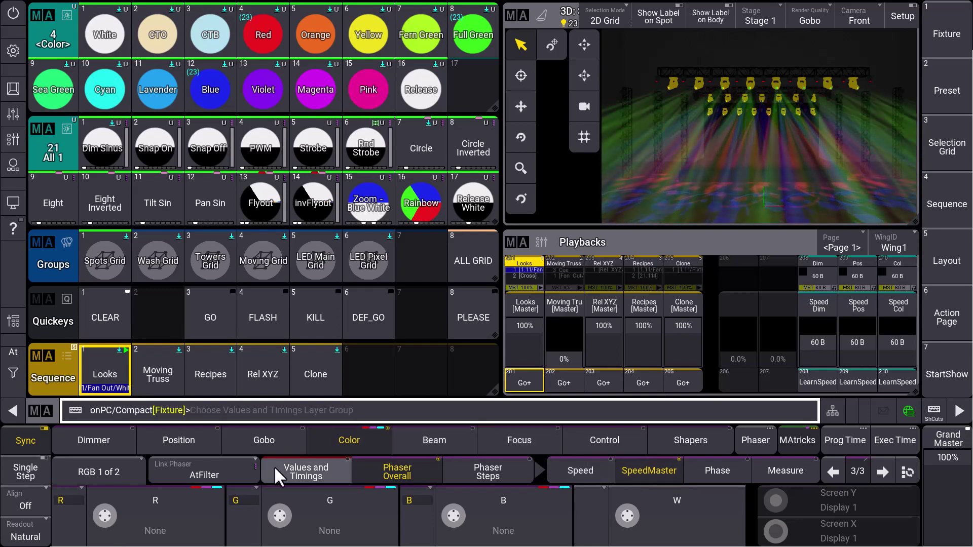
pyautogui.click(185, 517)
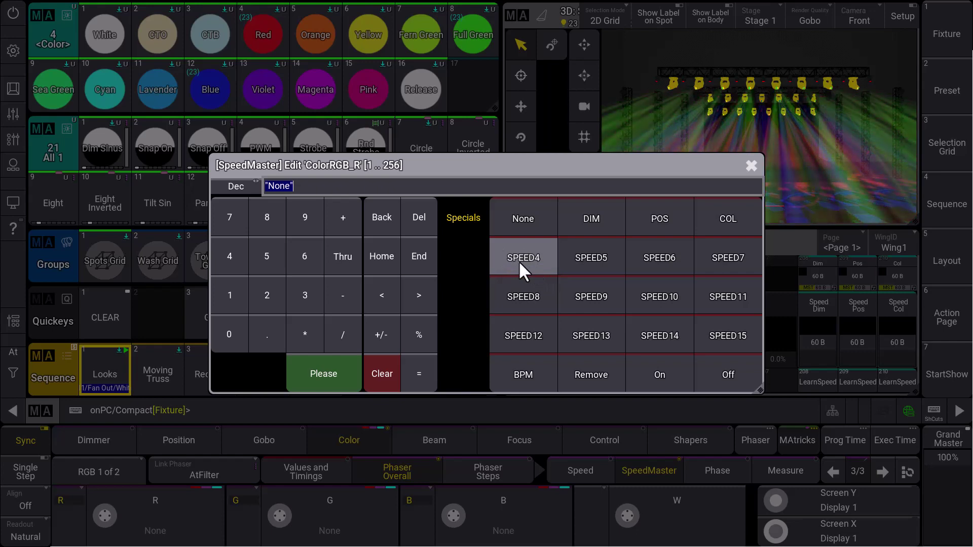
# Drive the phaser from SPEED4, store it as colour preset 17, then clear the programmer.
pyautogui.click(523, 271)
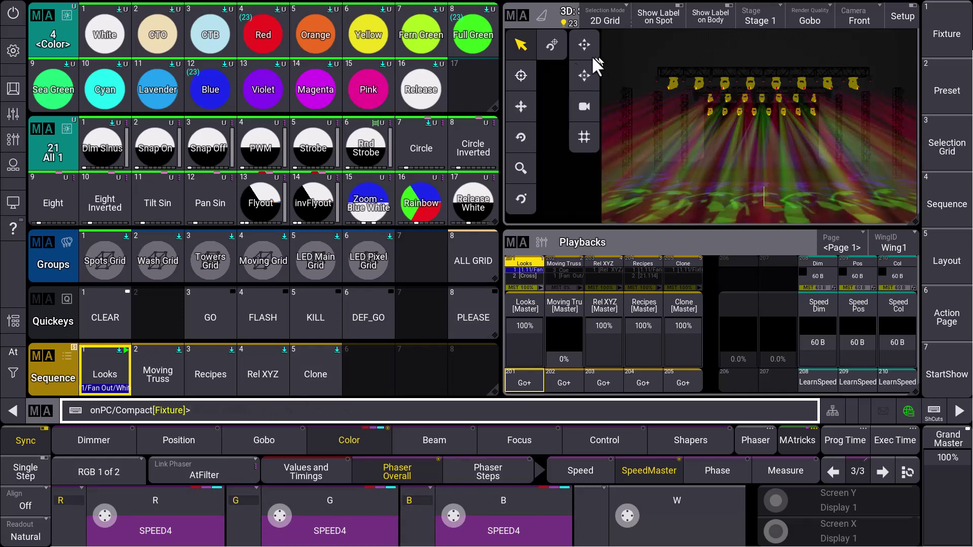
pyautogui.click(466, 83)
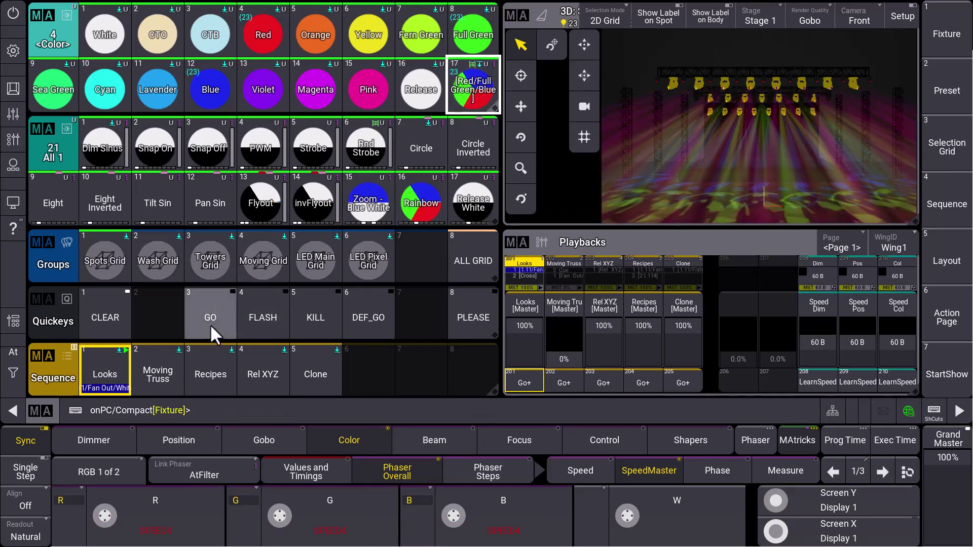
pyautogui.click(13, 373)
pyautogui.click(55, 372)
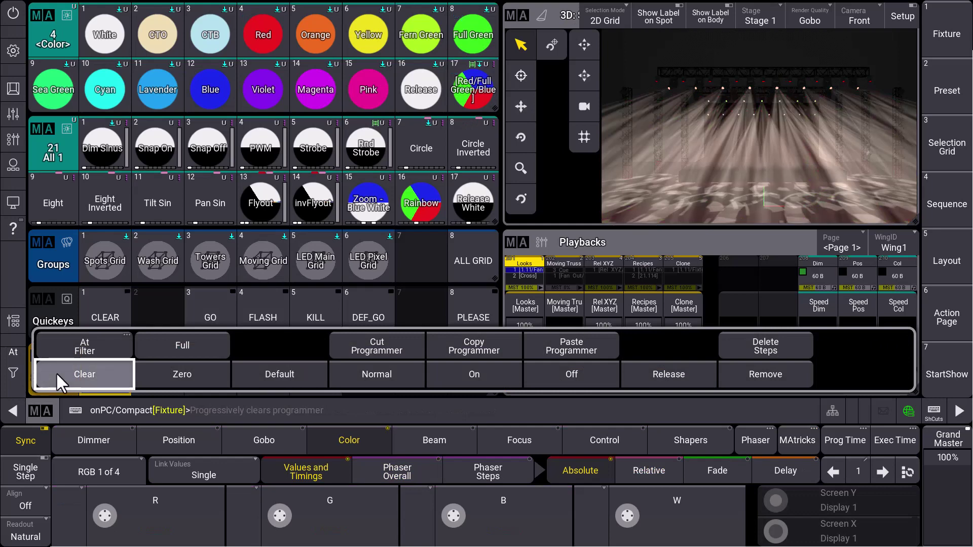
pyautogui.click(17, 375)
pyautogui.click(623, 411)
pyautogui.write('a')
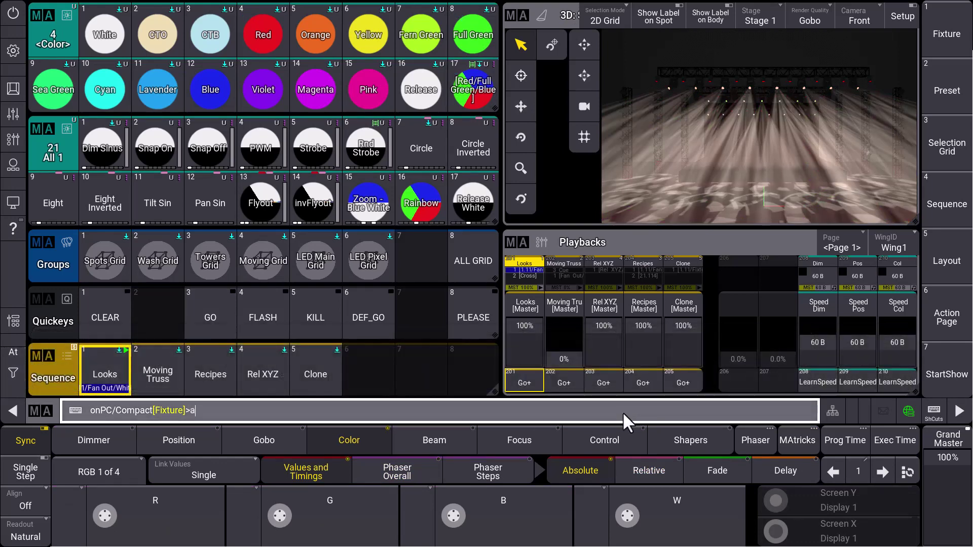
# Assign speed master Speed4 to executor 206 on page 1.
pyautogui.write('ss')
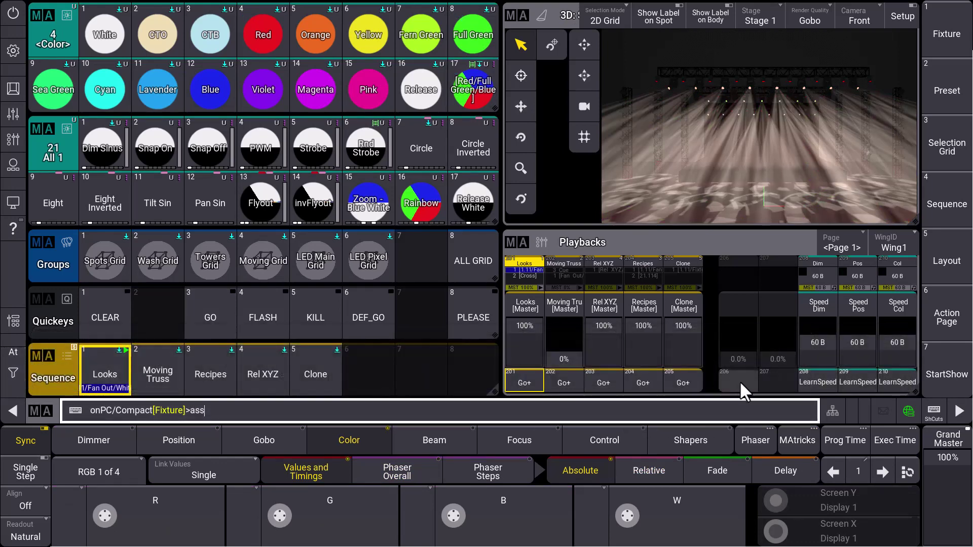
pyautogui.click(739, 381)
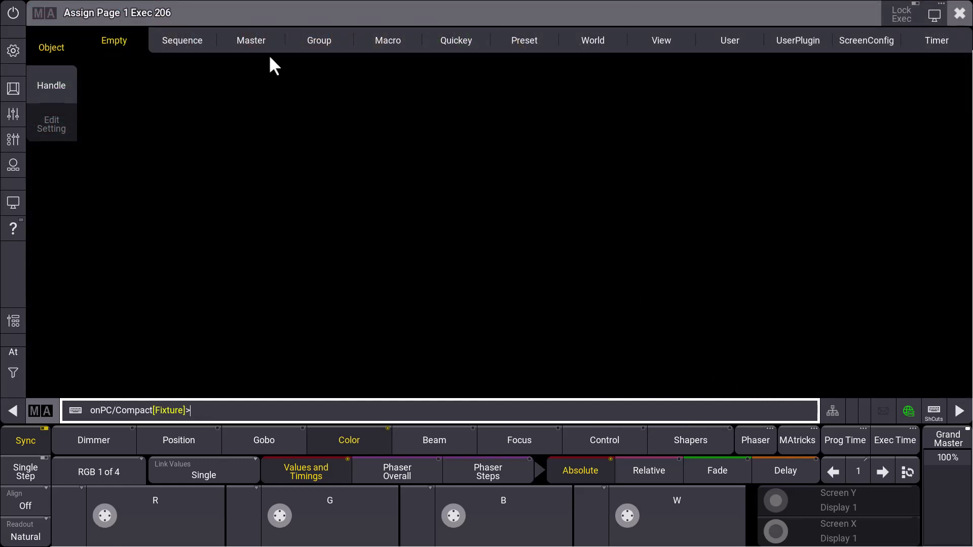
pyautogui.click(247, 40)
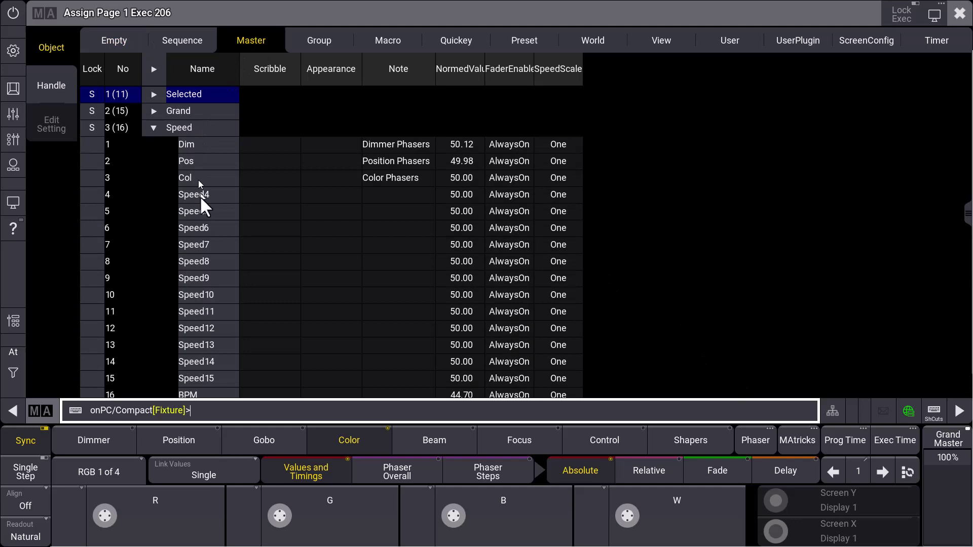
pyautogui.click(214, 192)
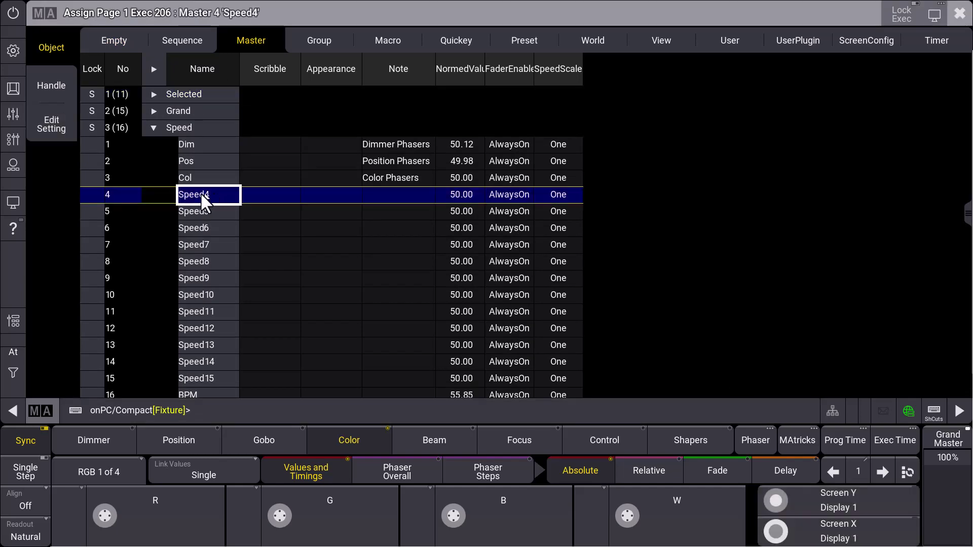
pyautogui.click(957, 15)
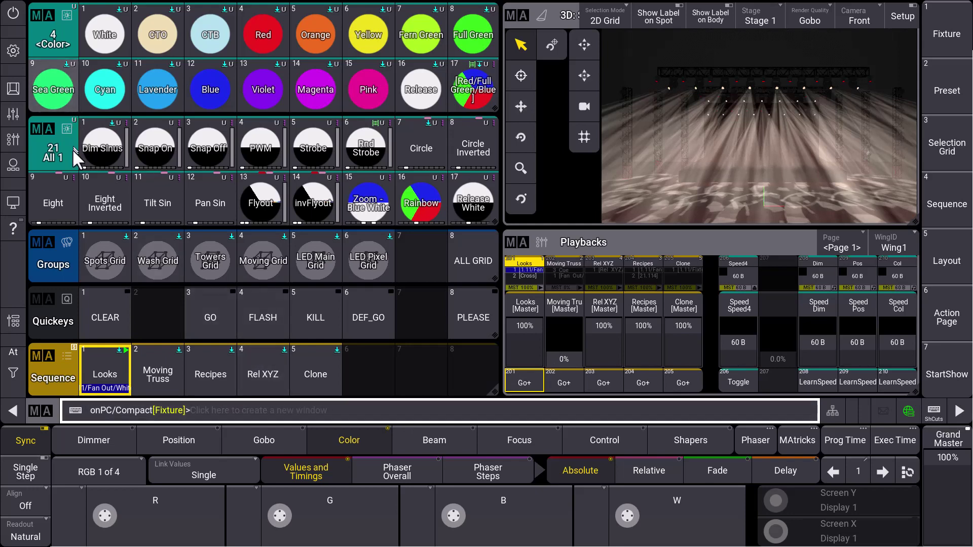
# Apply preset 17 'Red/Full Green/Blue' to Spots Grid and set the Speed4 fader to 177 BPM.
pyautogui.click(101, 251)
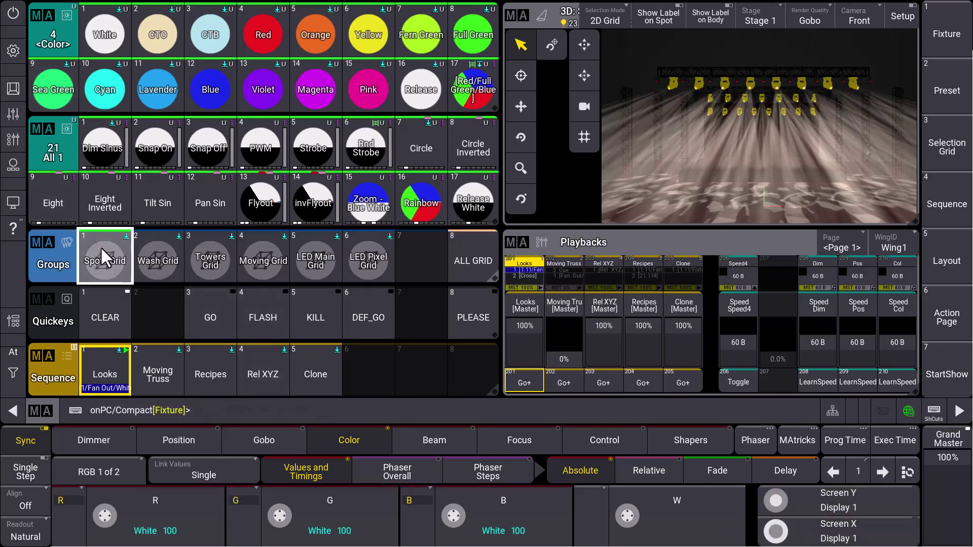
pyautogui.click(459, 91)
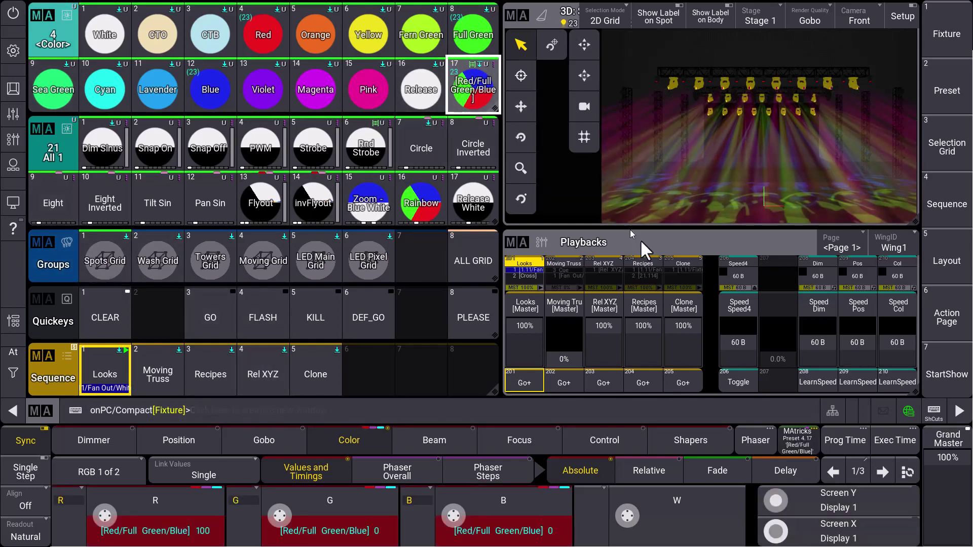
pyautogui.moveTo(731, 340); pyautogui.dragTo(730, 322)
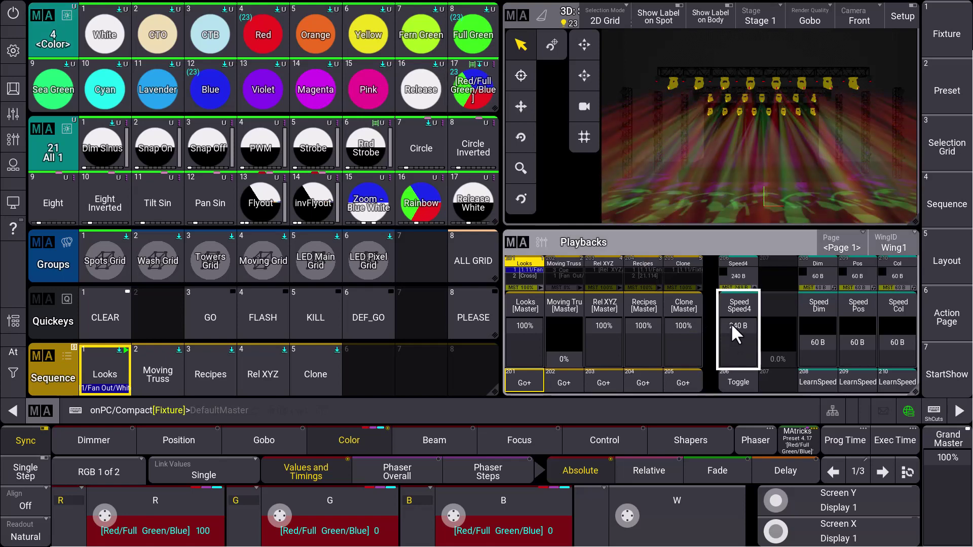
pyautogui.moveTo(730, 324)
pyautogui.mouseDown()
pyautogui.moveTo(732, 344)
pyautogui.moveTo(733, 329)
pyautogui.mouseUp()
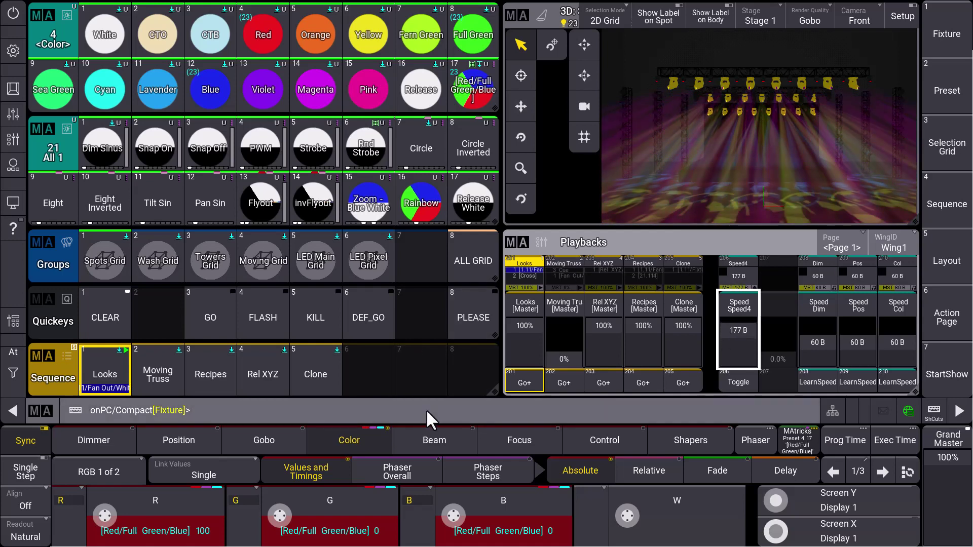
pyautogui.click(427, 410)
pyautogui.write('s')
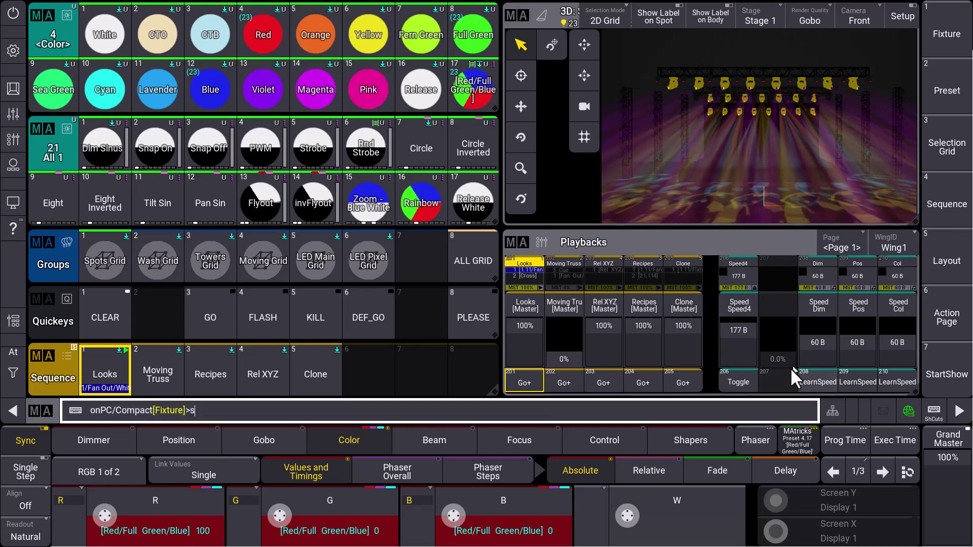
# Store the colour phaser as Sequence 6 on executor 207 and clear the programmer.
pyautogui.click(782, 376)
pyautogui.click(15, 372)
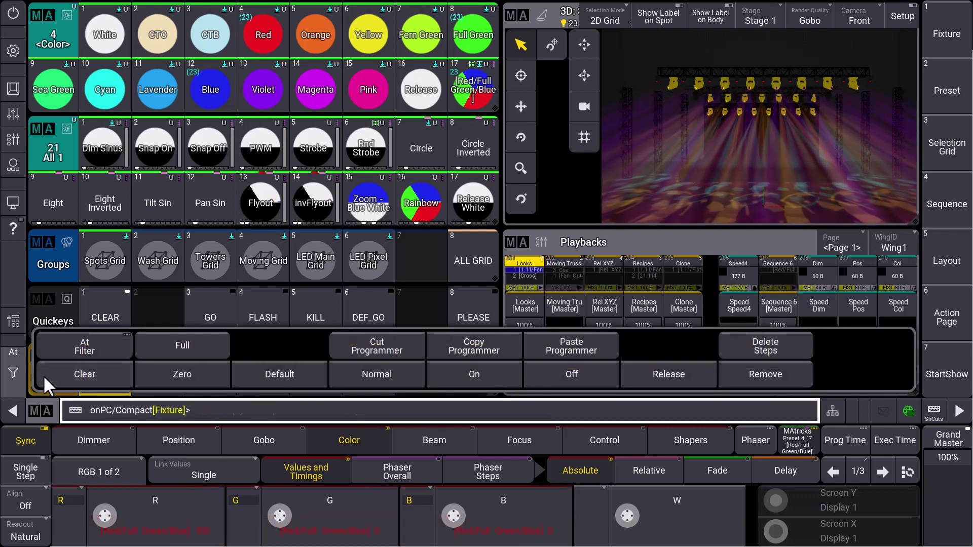
pyautogui.click(45, 375)
# Run Sequence 6 with Go+ on 207 and lower Speed4 to 121 BPM.
pyautogui.click(16, 371)
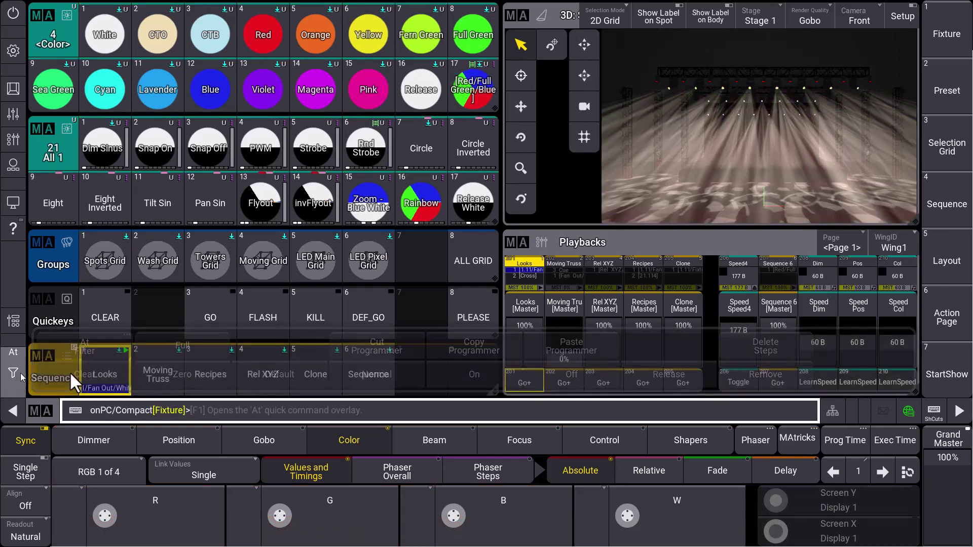
pyautogui.click(786, 378)
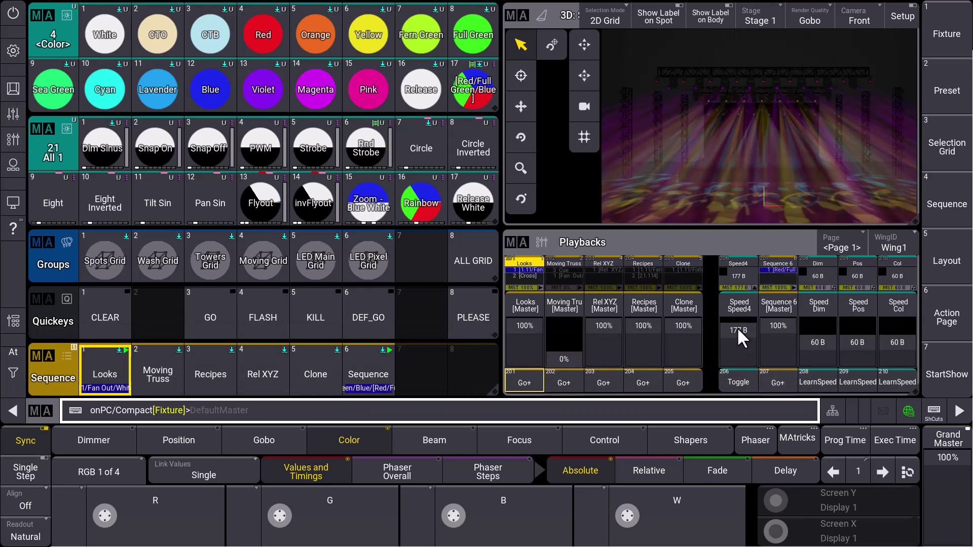
pyautogui.moveTo(736, 326)
pyautogui.mouseDown()
pyautogui.moveTo(739, 346)
pyautogui.moveTo(739, 332)
pyautogui.mouseUp()
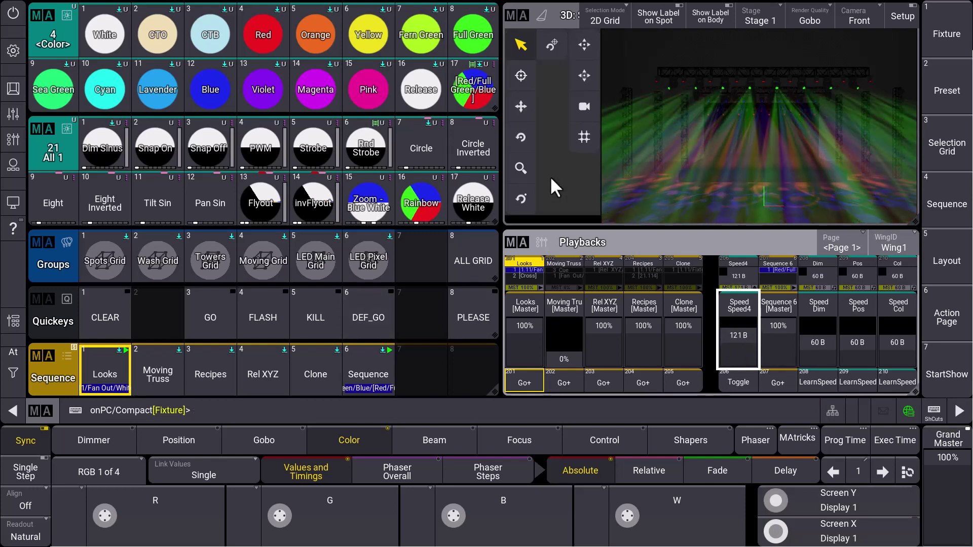